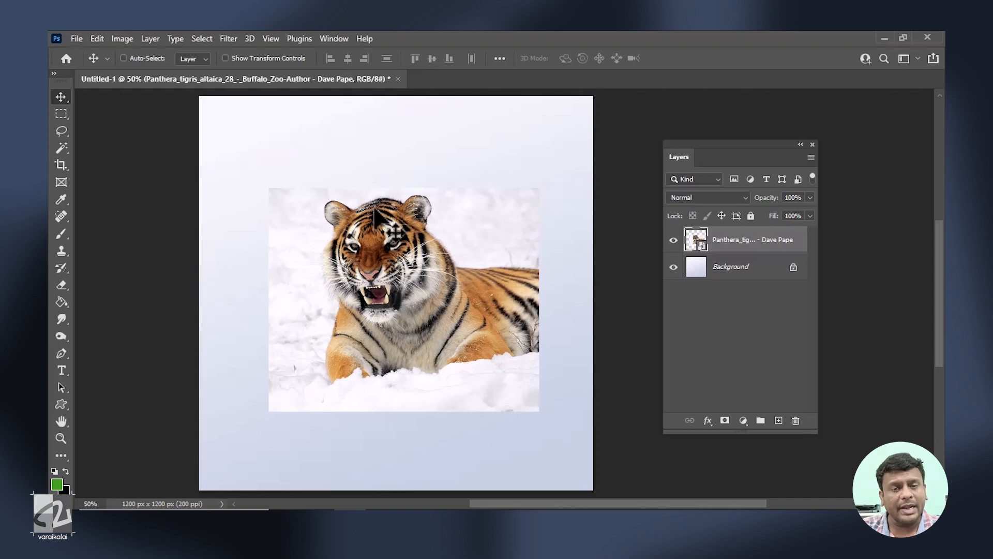
Free-transform the tiger photo by moving it toward the canvas's upper-left, rotating it about -22.4° and scaling it to about 11.6%.
key(ctrl)
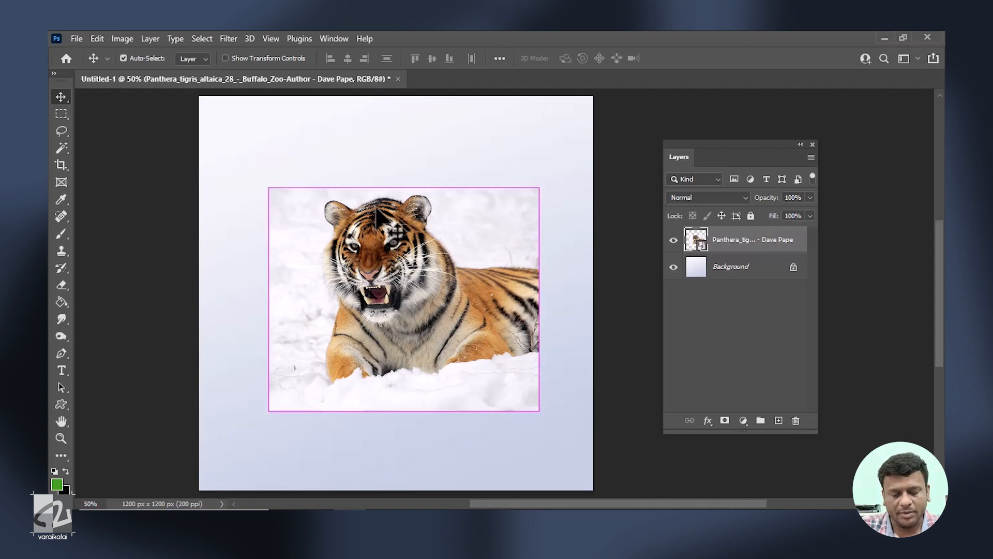
key(ctrl+t)
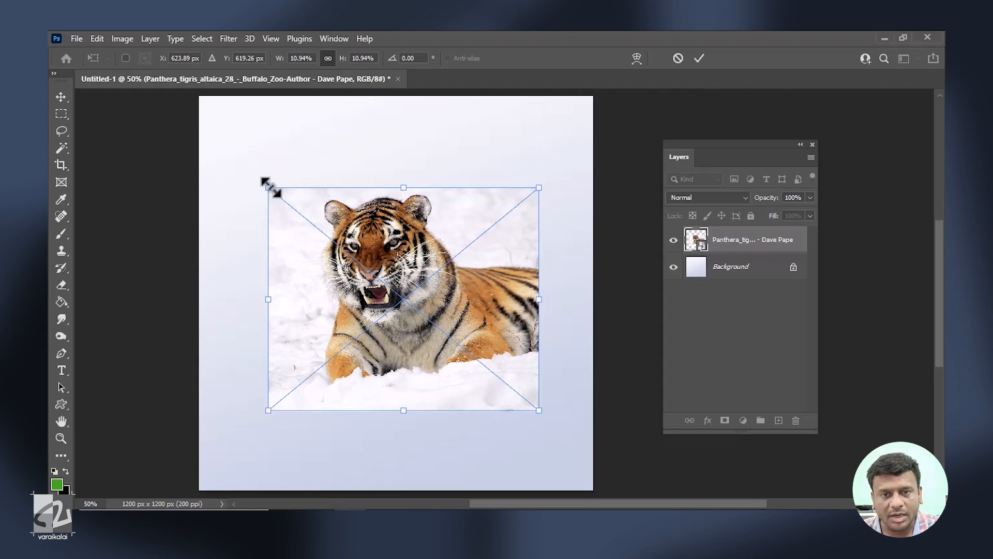
drag(268, 187, 304, 217)
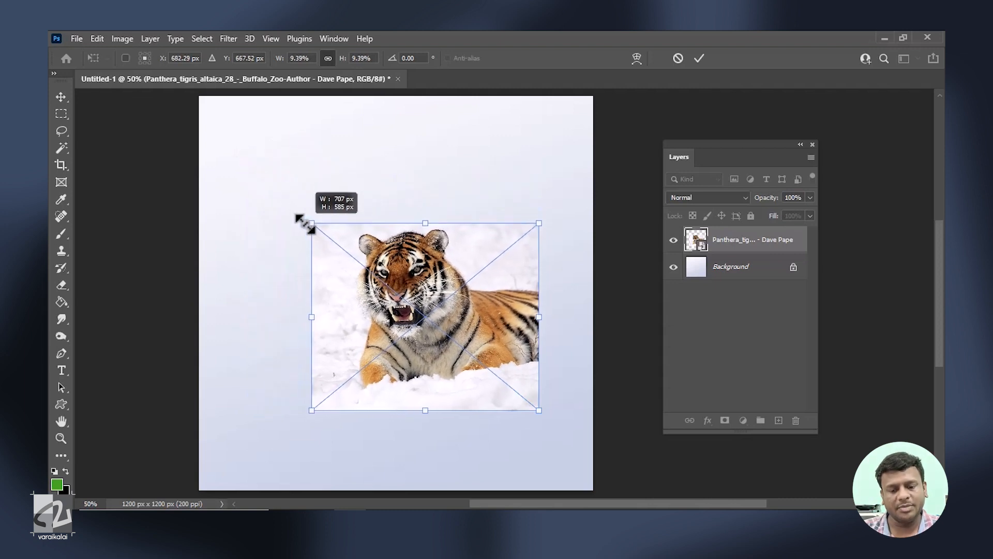
drag(419, 271, 349, 176)
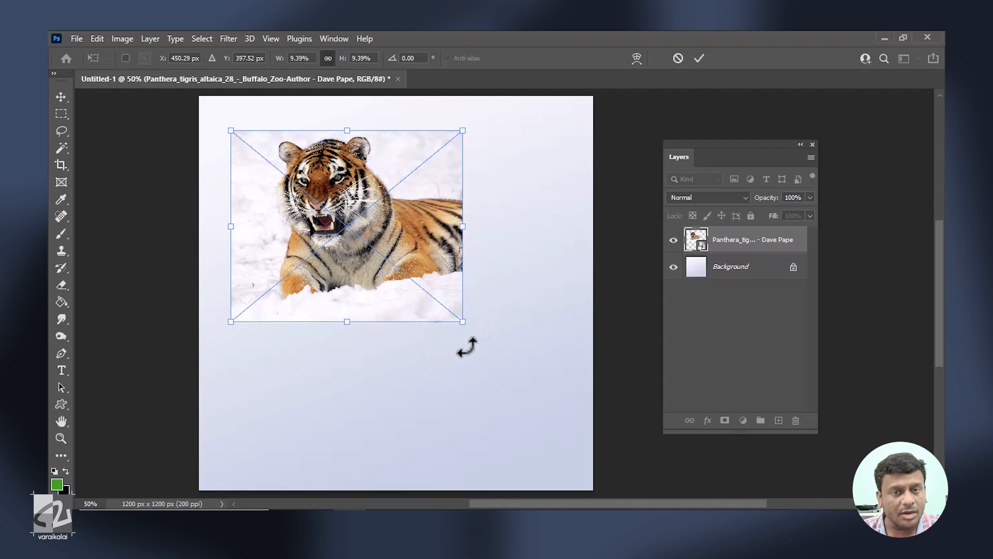
drag(467, 347, 528, 302)
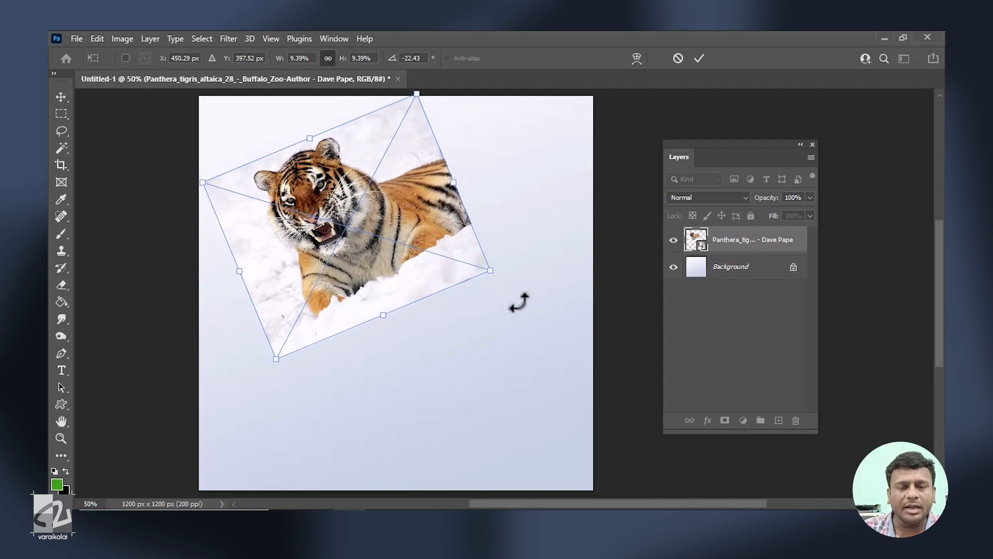
drag(489, 269, 558, 291)
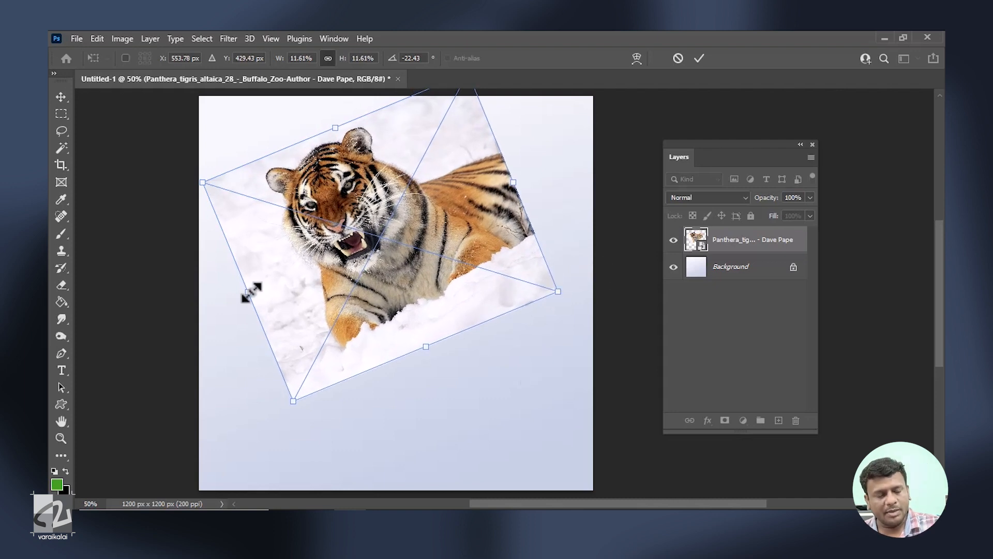
click(698, 58)
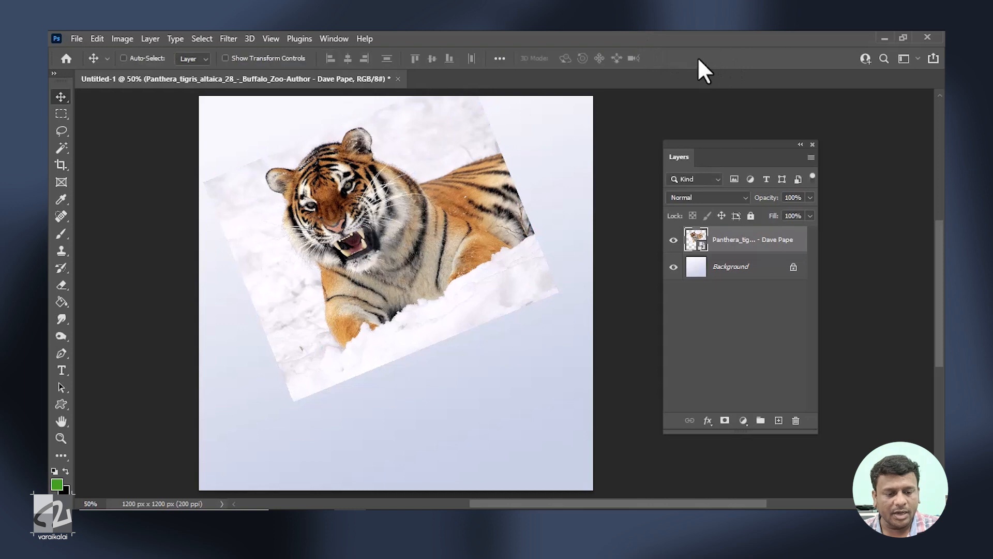
Try shrinking the tiger photo to about 7.3% with a rotation of about 11.6°, and discard the transform.
key(ctrl+t)
drag(578, 306, 413, 275)
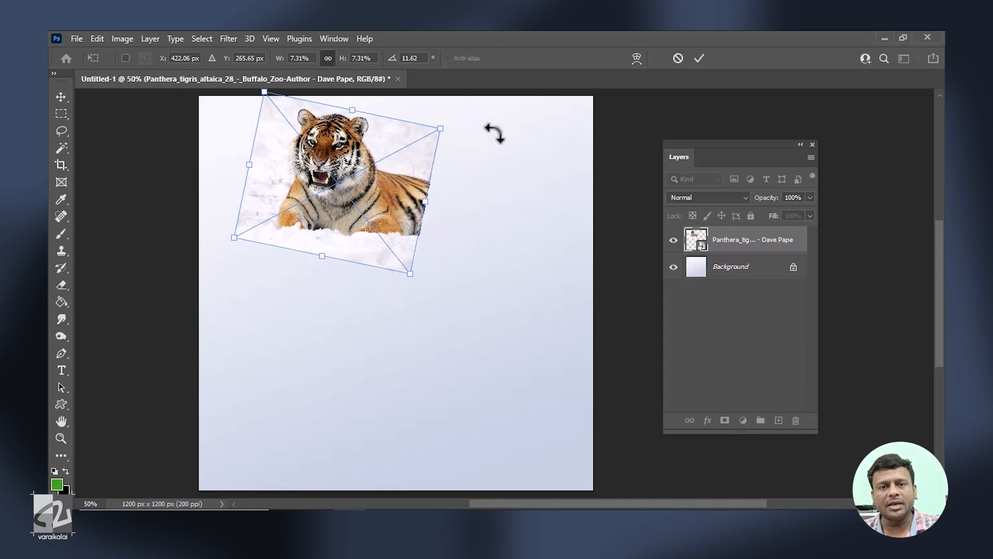
click(680, 60)
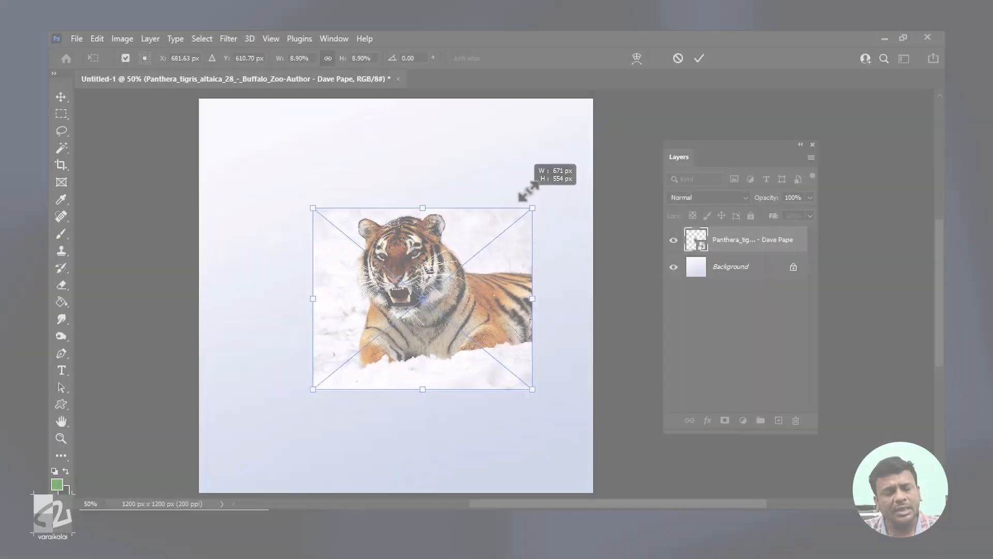
Reposition the tiger photo, reshape it non-proportionally about its center to about 511 px high, and show its transform controls.
mouse_move(525, 193)
mouse_down()
mouse_move(536, 178)
mouse_move(475, 235)
mouse_move(537, 200)
mouse_up()
drag(487, 288, 434, 306)
drag(344, 211, 343, 233)
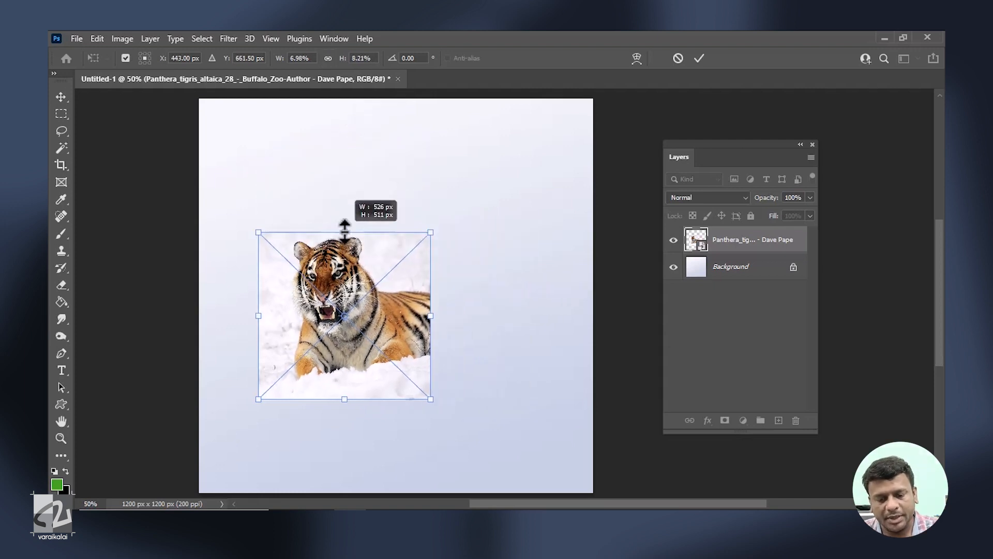
drag(437, 316, 469, 315)
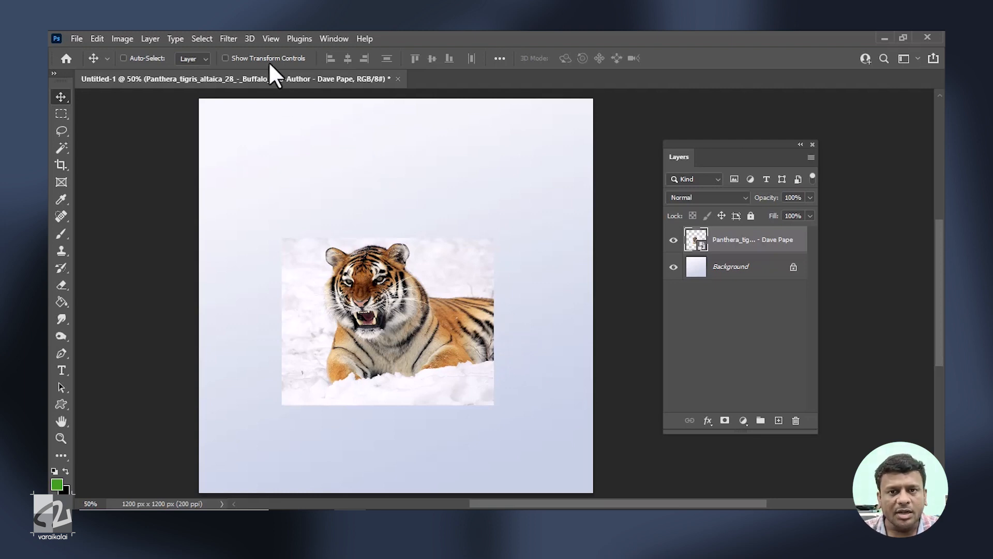
click(226, 58)
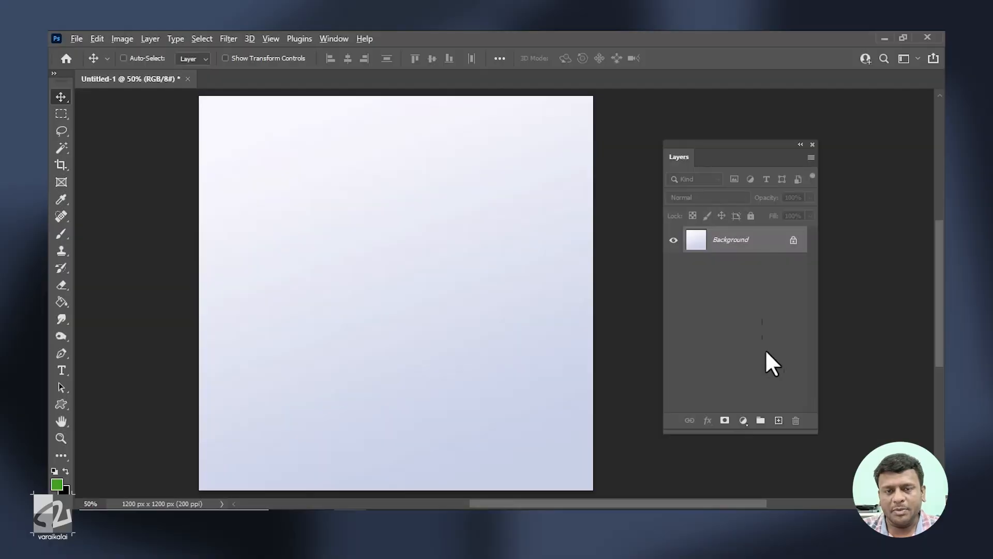
Switch to the Wikimedia folder in File Explorer and place the red tulip image Garden_flowers_in_Thouars_30 on the Photoshop canvas.
key(alt+Tab)
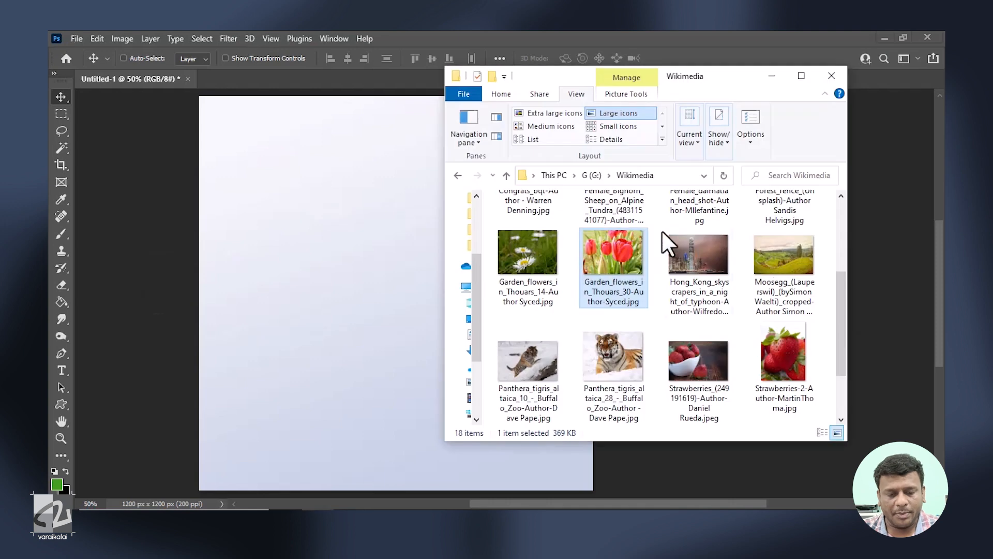
drag(613, 256, 375, 281)
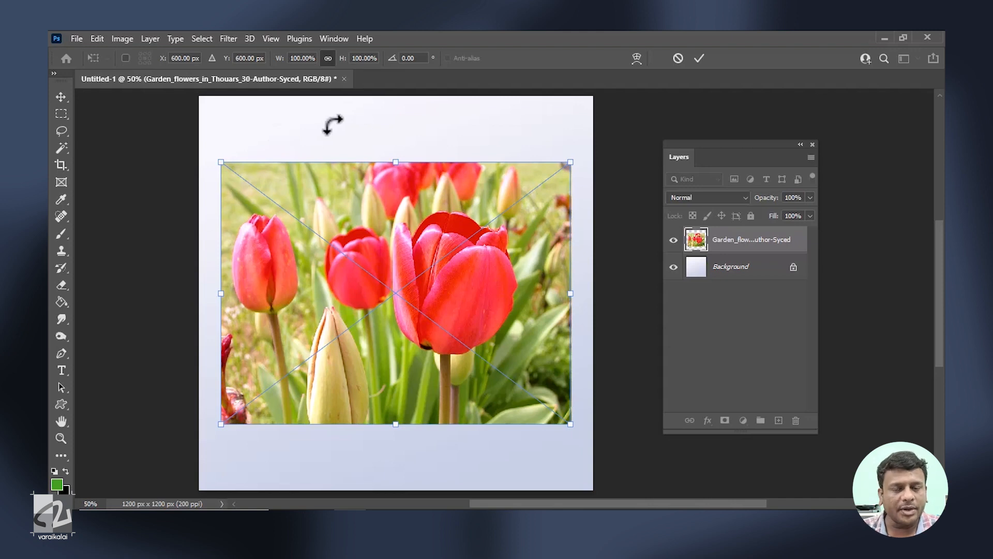
drag(221, 162, 211, 182)
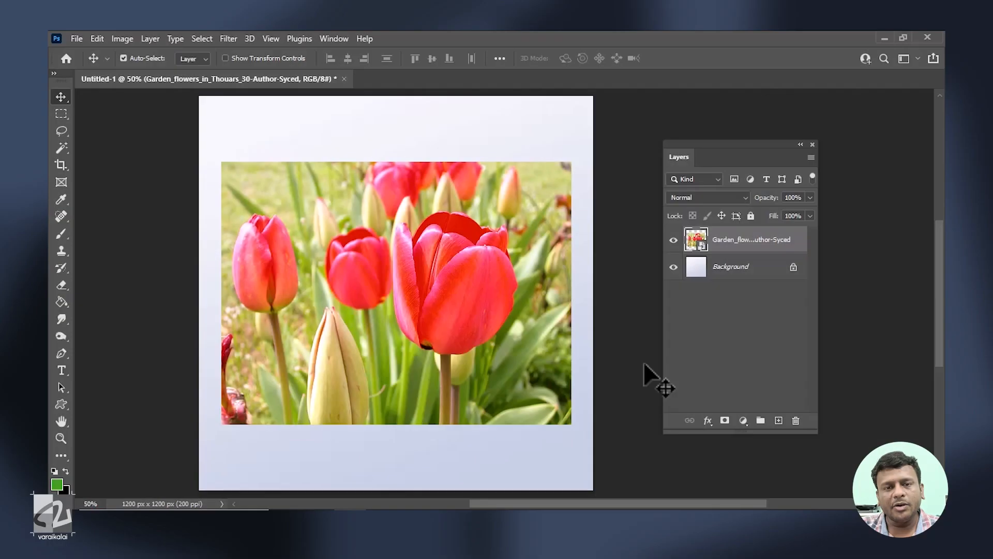
Try rotating the tulip photo freehand by about 45° with Free Transform, and cancel it.
key(ctrl+t)
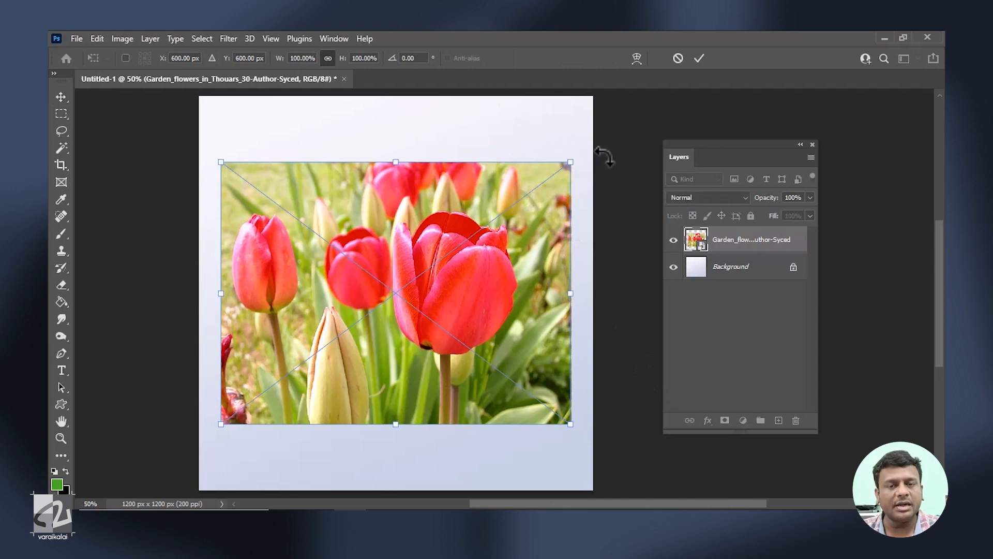
drag(587, 149, 614, 328)
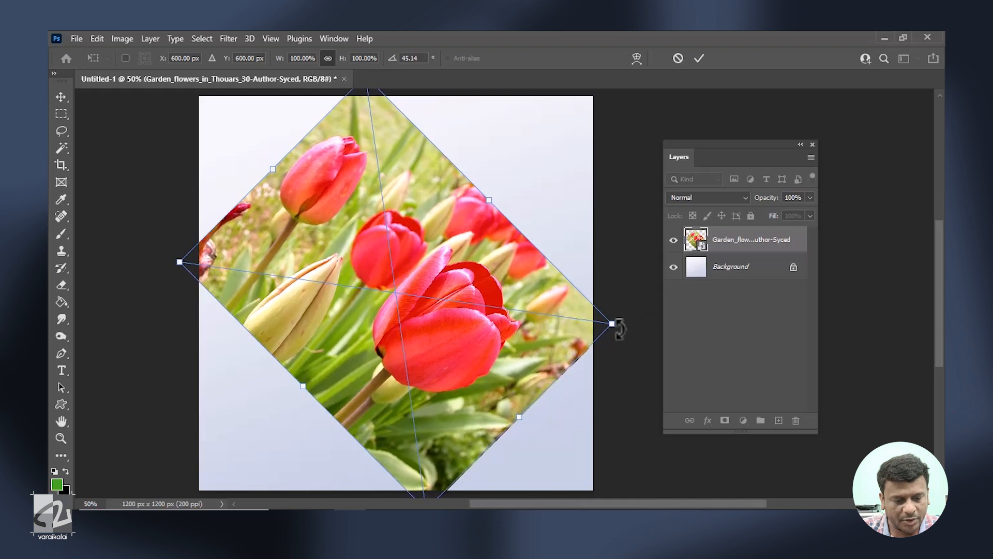
key(Escape)
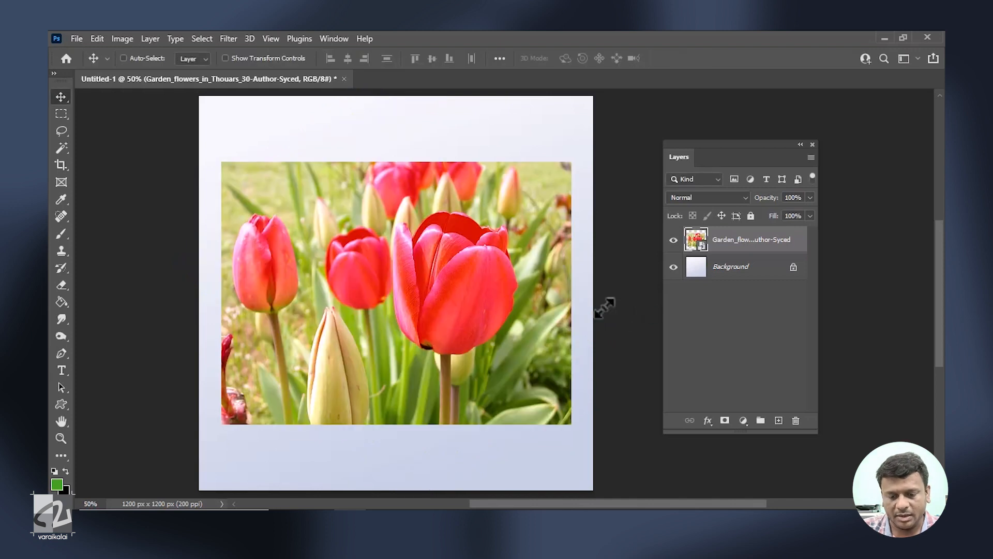
Rotate the tulip photo by exactly 45° using the numeric Free Transform angle.
key(ctrl+t)
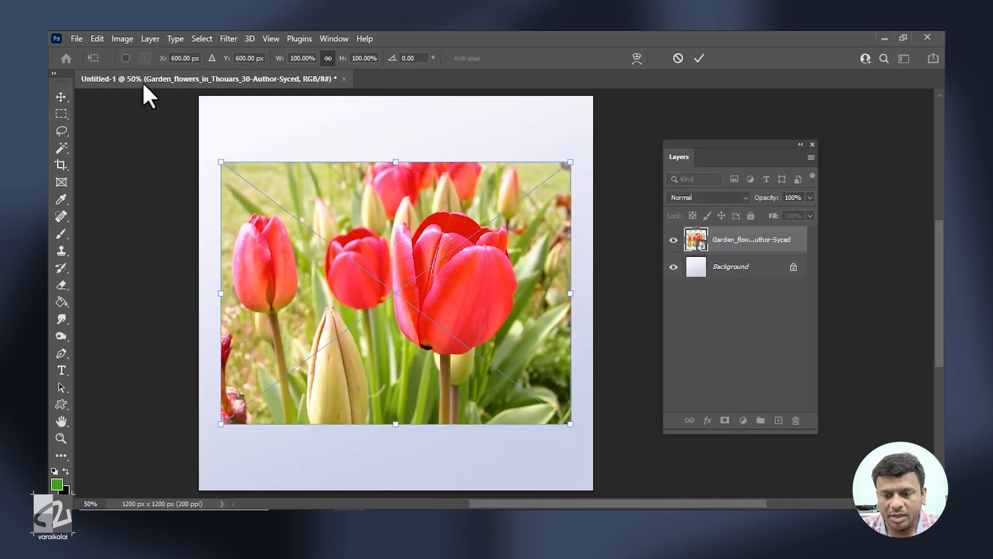
click(422, 60)
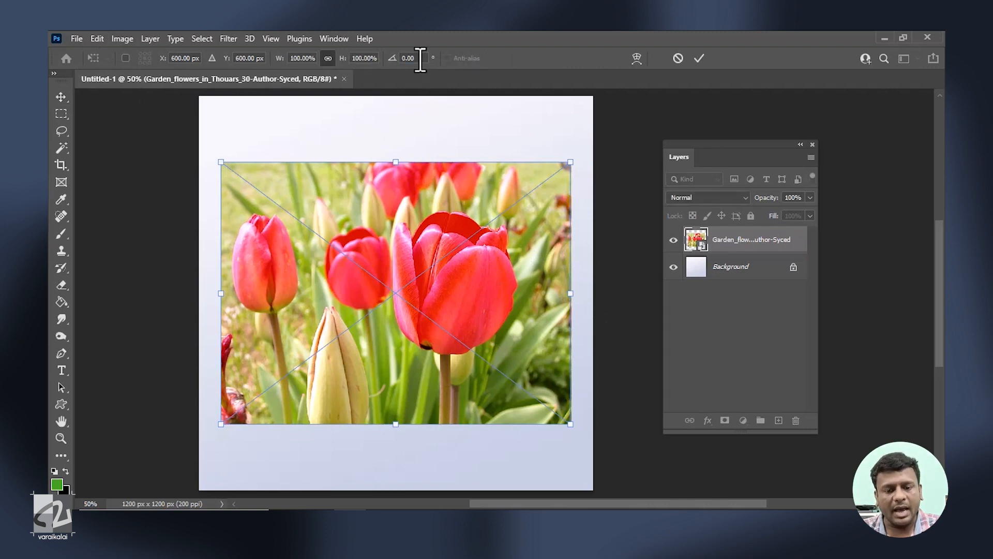
text(45)
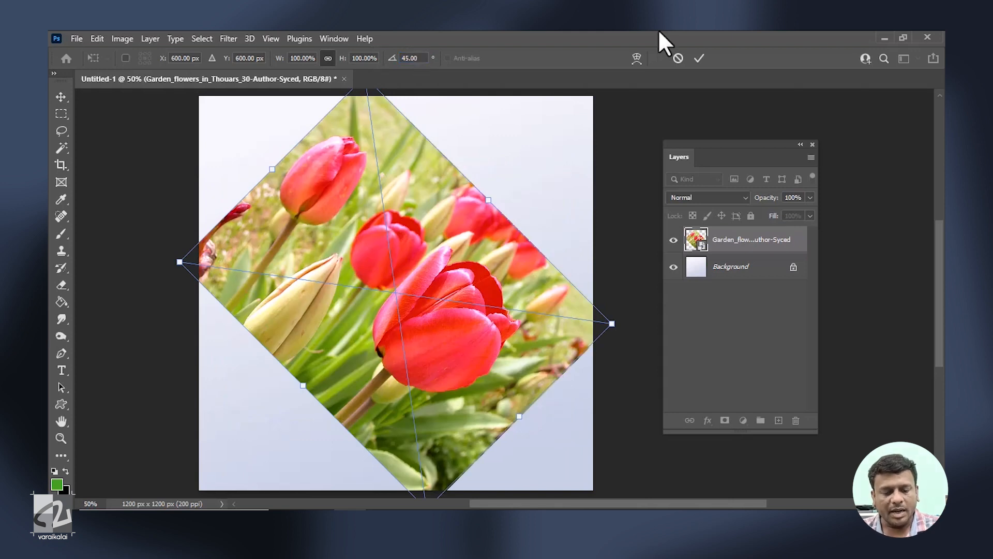
key(Return)
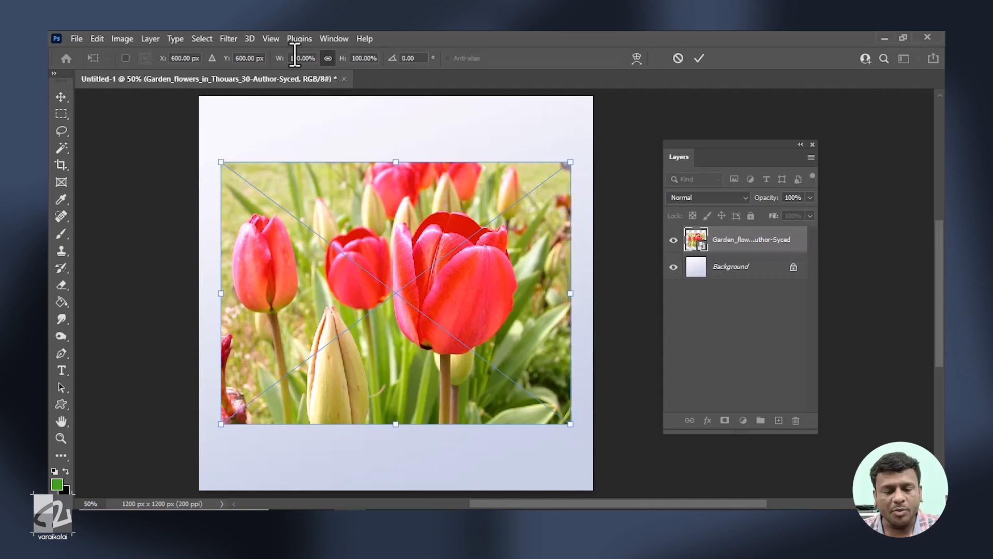
Scale the tulip photo proportionally to 75% and adjust its horizontal position numerically.
drag(281, 62, 251, 67)
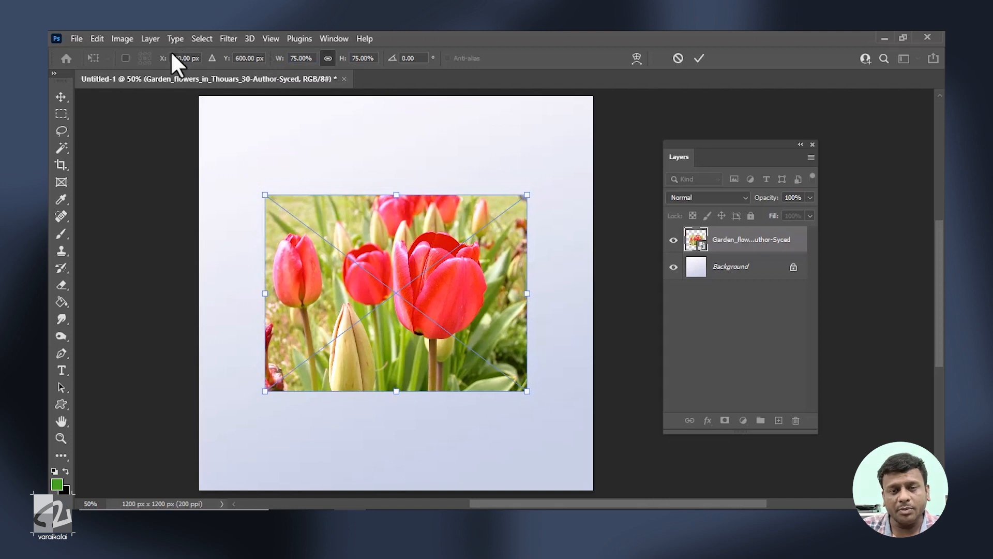
drag(160, 61, 217, 62)
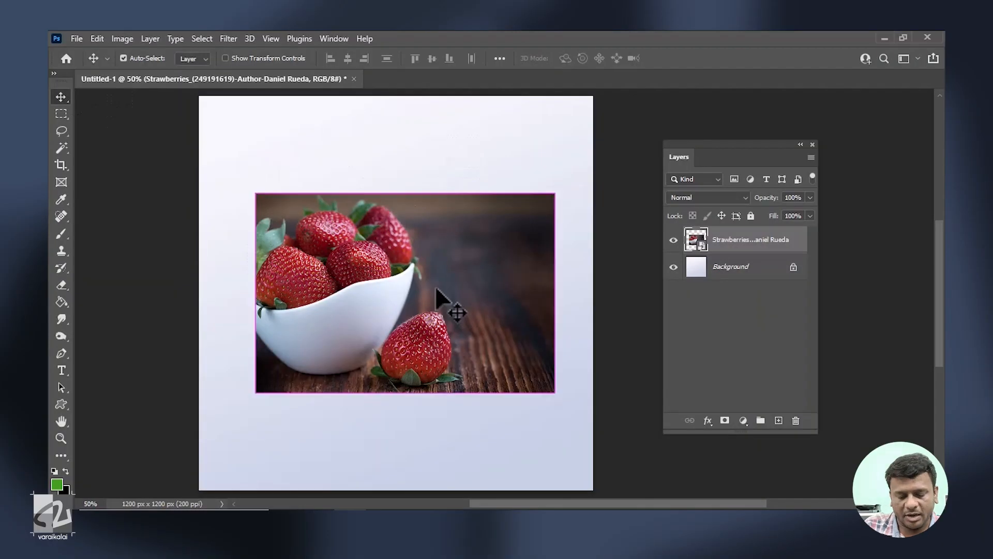
Try rotating the strawberries photo by about -12.6° around its center, and cancel the transform.
drag(250, 178, 228, 212)
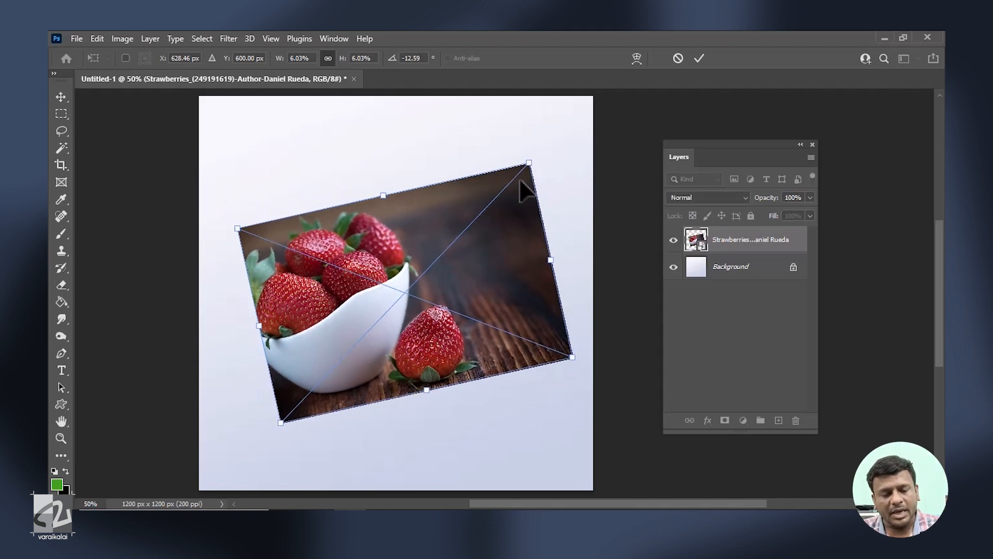
key(Escape)
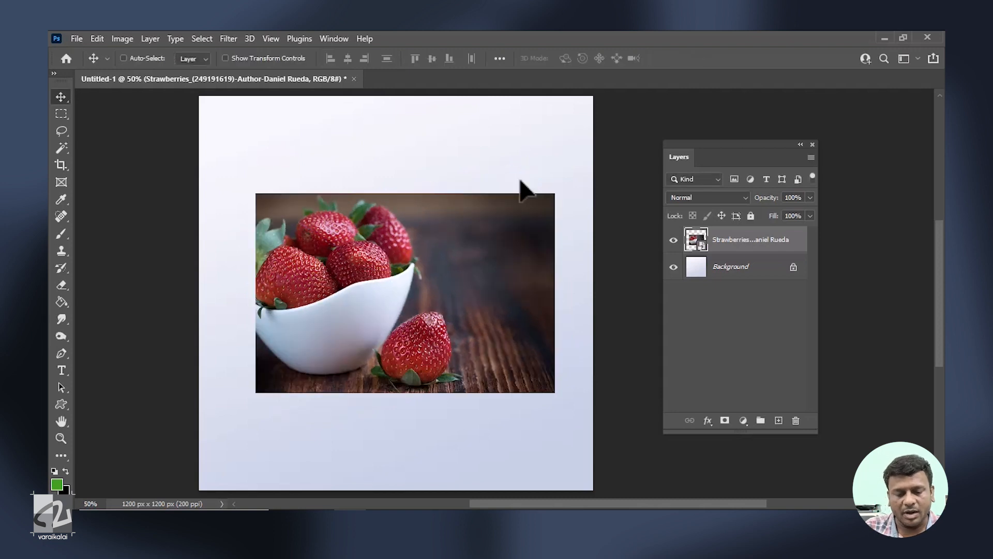
Enable the strawberries photo's transform reference point, move it toward the photo's upper-right area and rotate the photo around it.
key(ctrl)
key(ctrl+t)
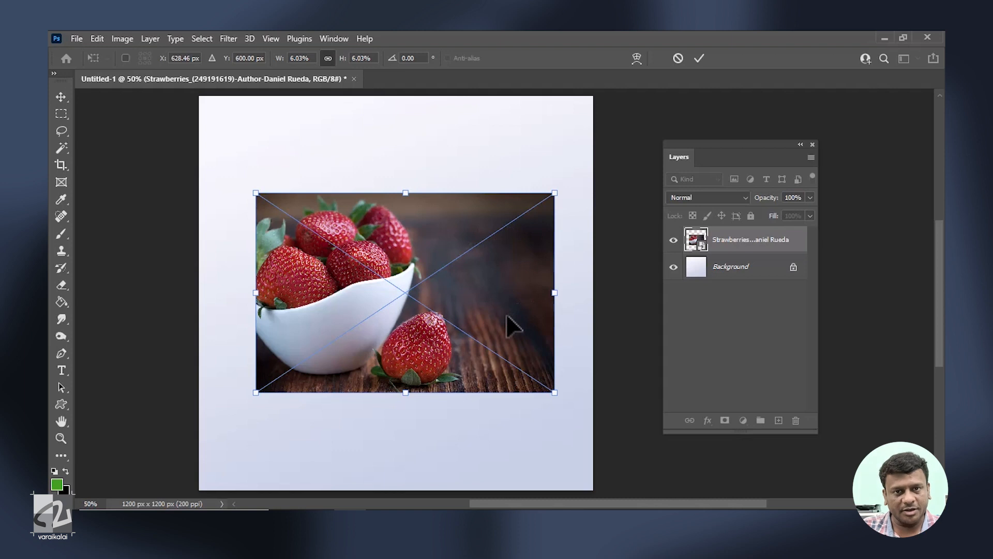
click(126, 58)
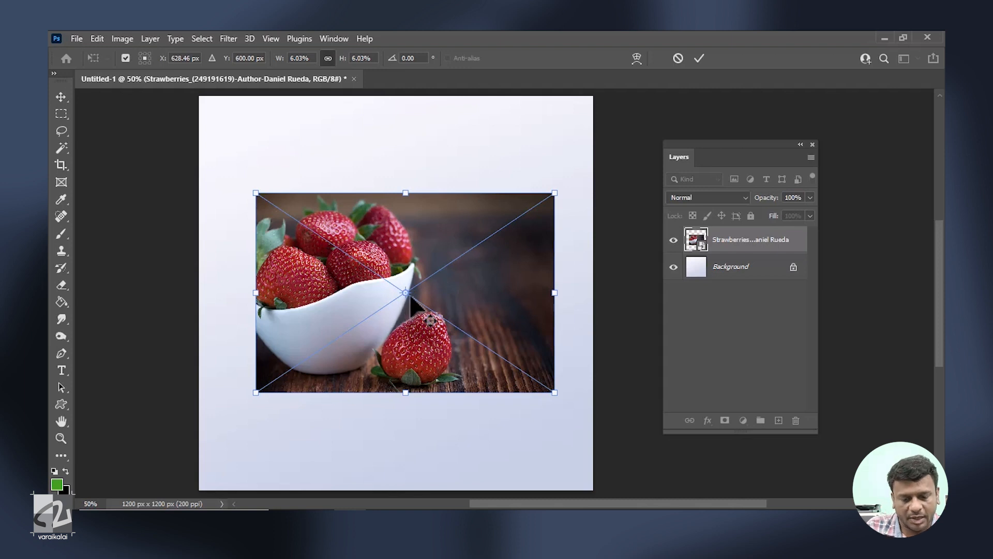
mouse_move(561, 189)
mouse_down()
mouse_move(571, 209)
mouse_move(572, 181)
mouse_move(557, 169)
mouse_move(567, 186)
mouse_up()
drag(404, 292, 535, 249)
drag(243, 392, 203, 417)
key(Escape)
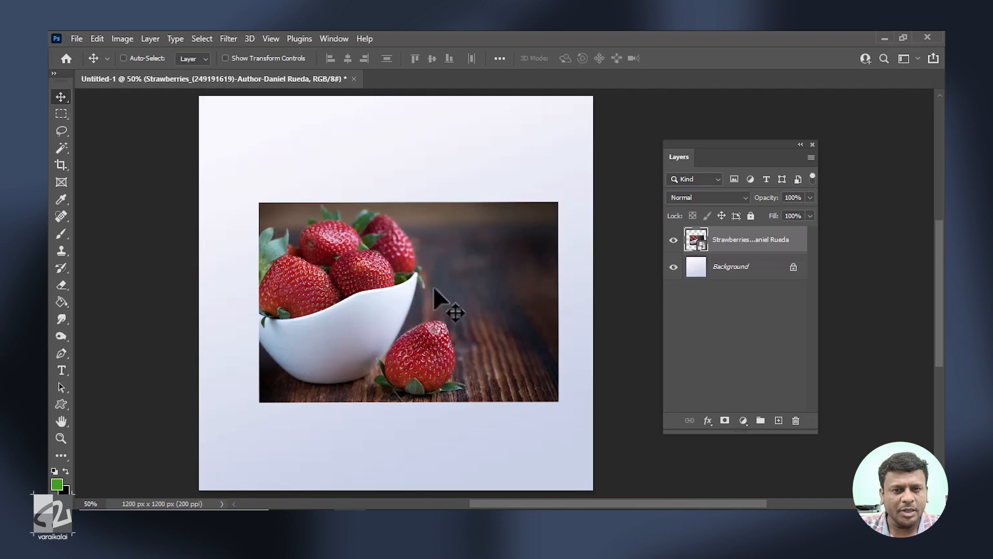
Try rotating the strawberries photo 180° within Free Transform, and undo it.
key(ctrl+t)
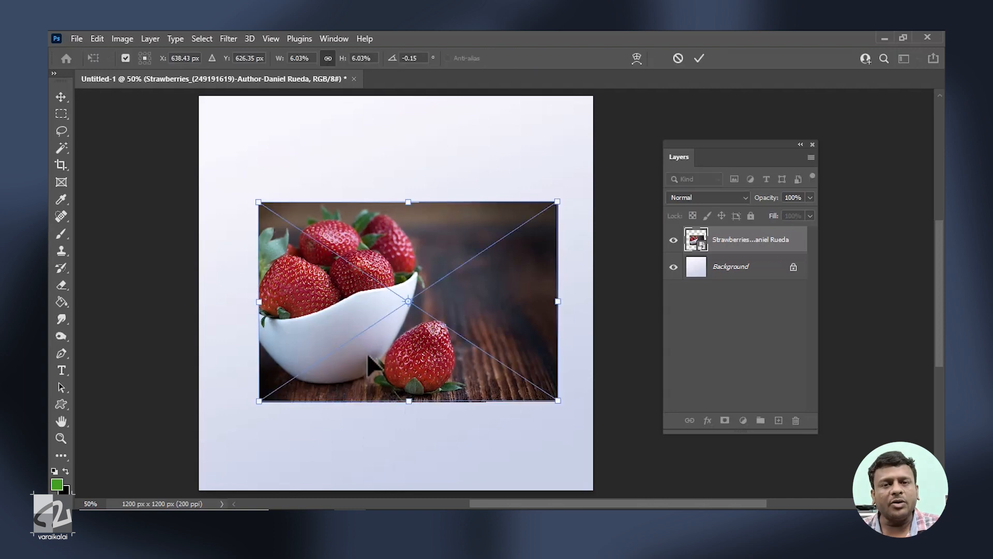
right_click(351, 294)
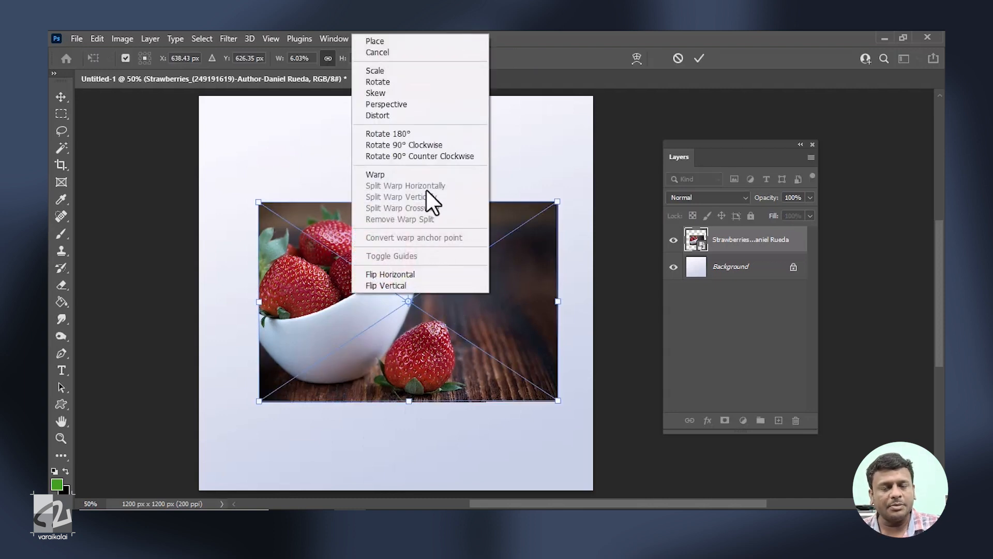
click(449, 135)
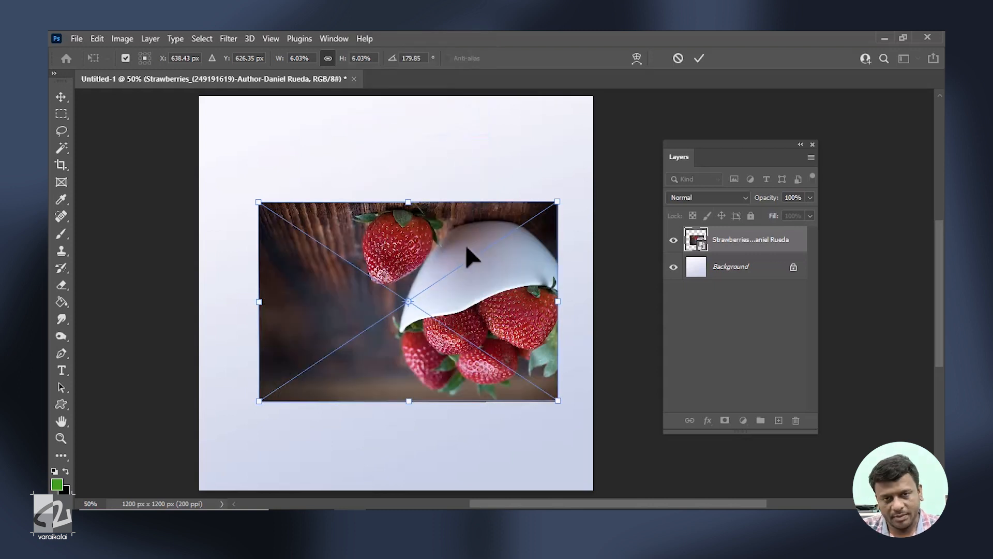
key(ctrl+z)
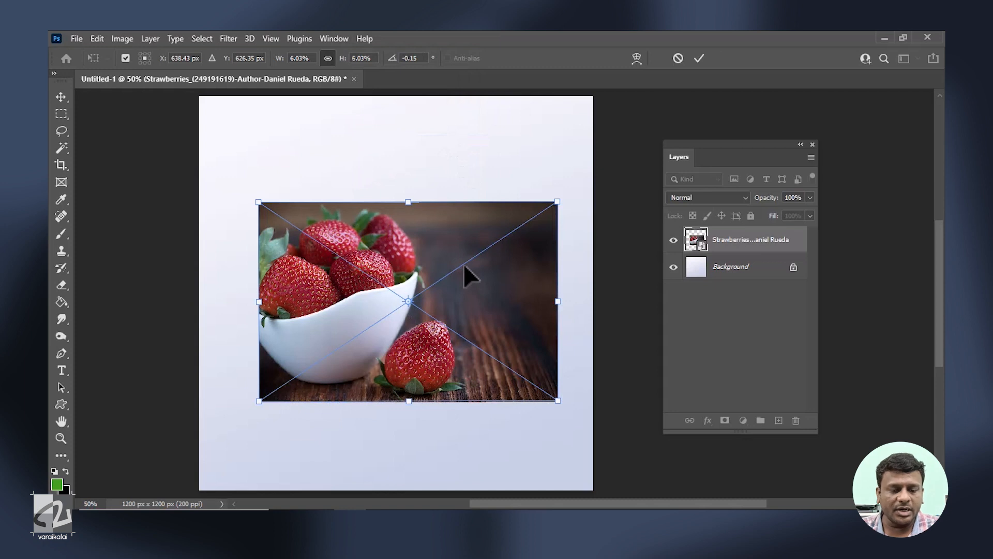
Try flipping the strawberries photo horizontally within Free Transform, and undo the flip.
right_click(470, 216)
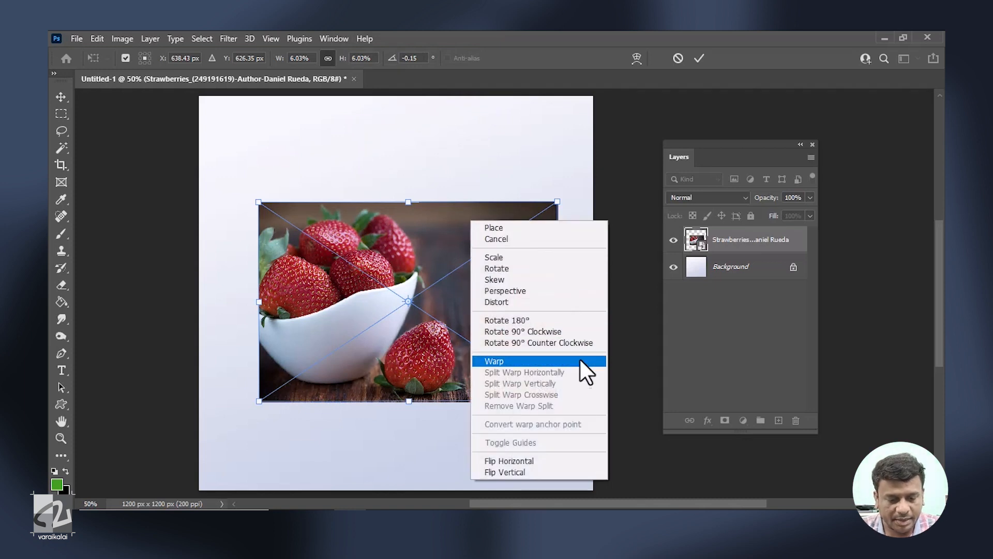
click(548, 462)
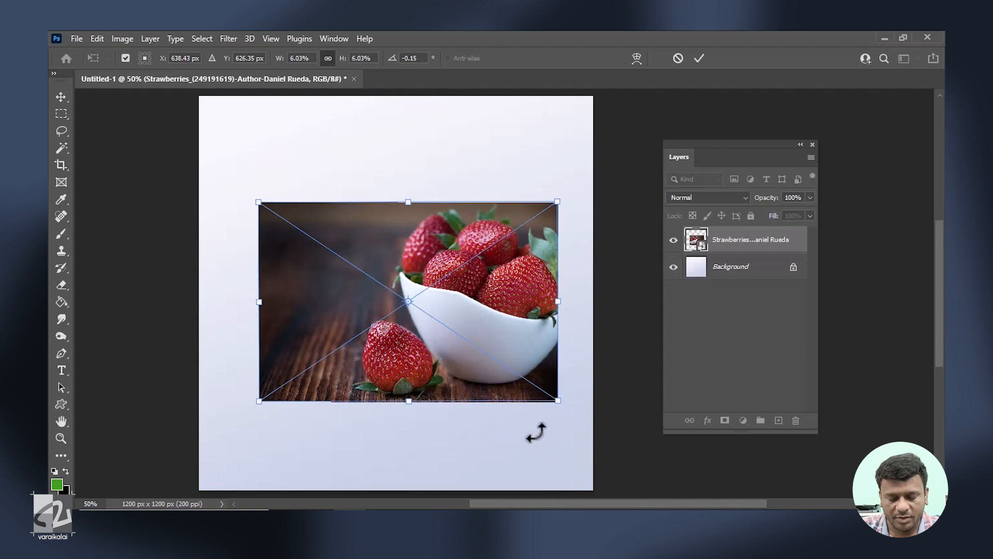
key(ctrl+z)
Try flipping the strawberries photo vertically, and cancel the transform.
right_click(517, 318)
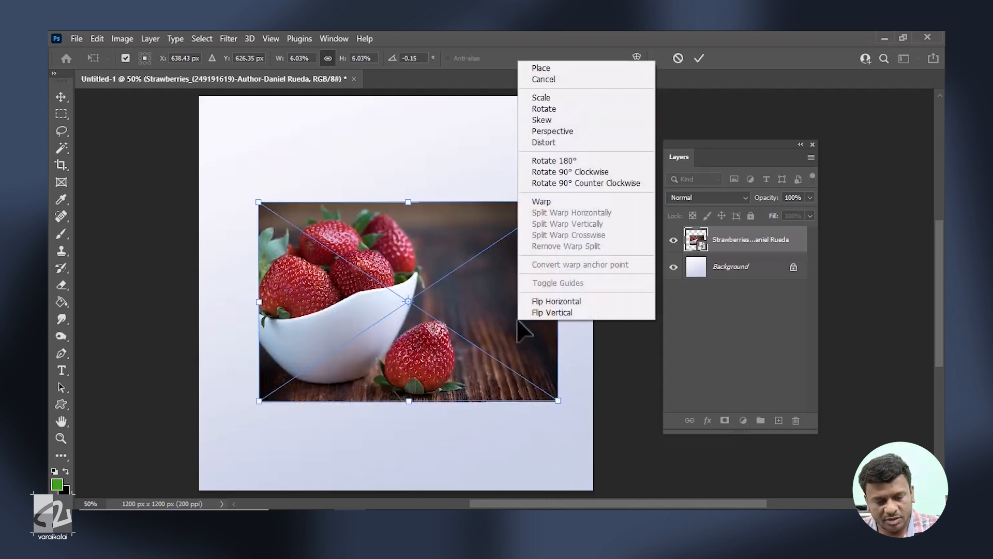
click(583, 312)
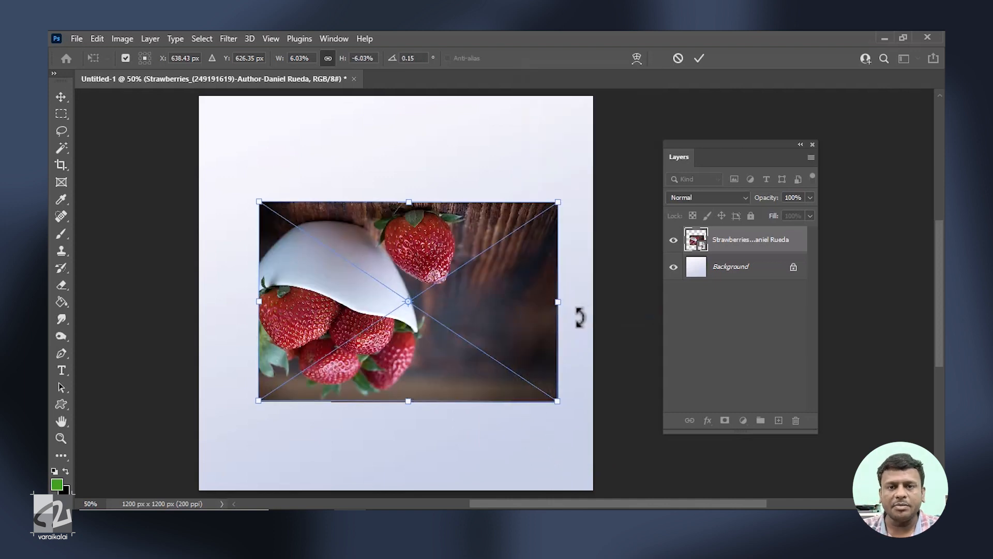
key(Escape)
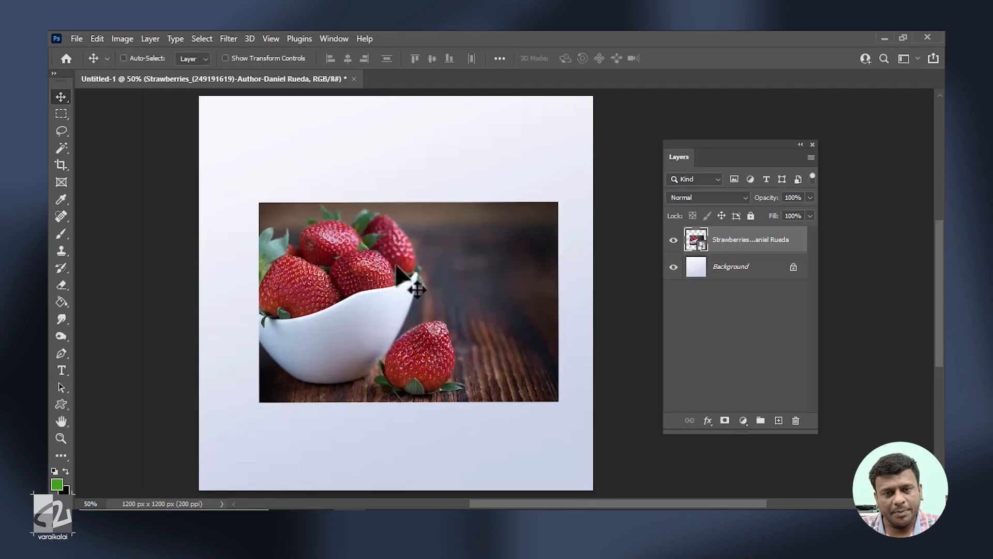
Start the Scale transform on the strawberries layer.
click(96, 39)
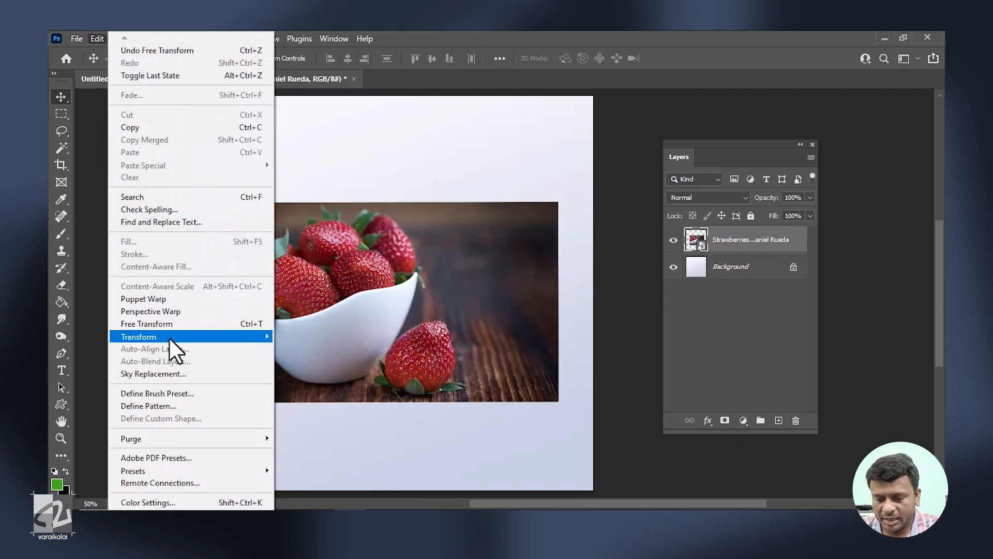
mouse_move(169, 338)
click(364, 99)
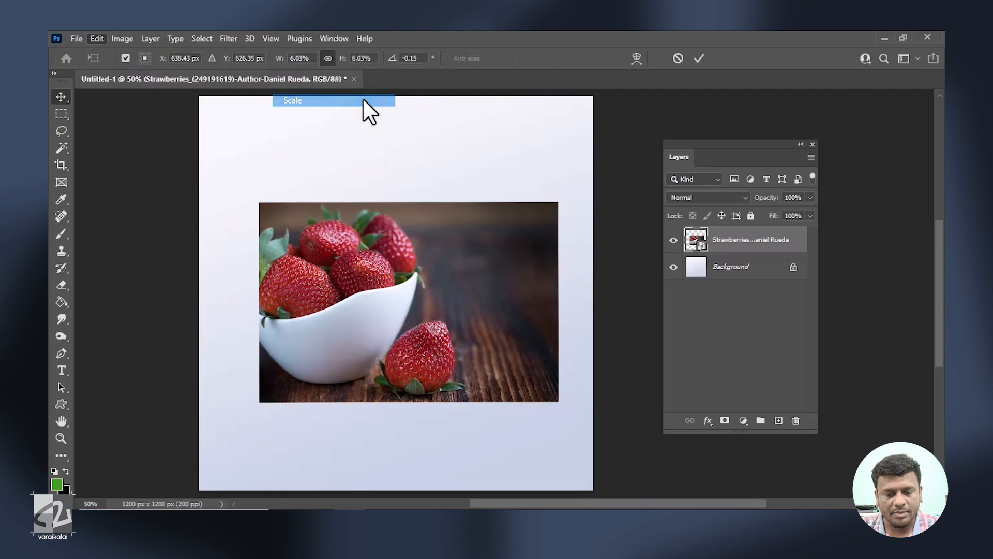